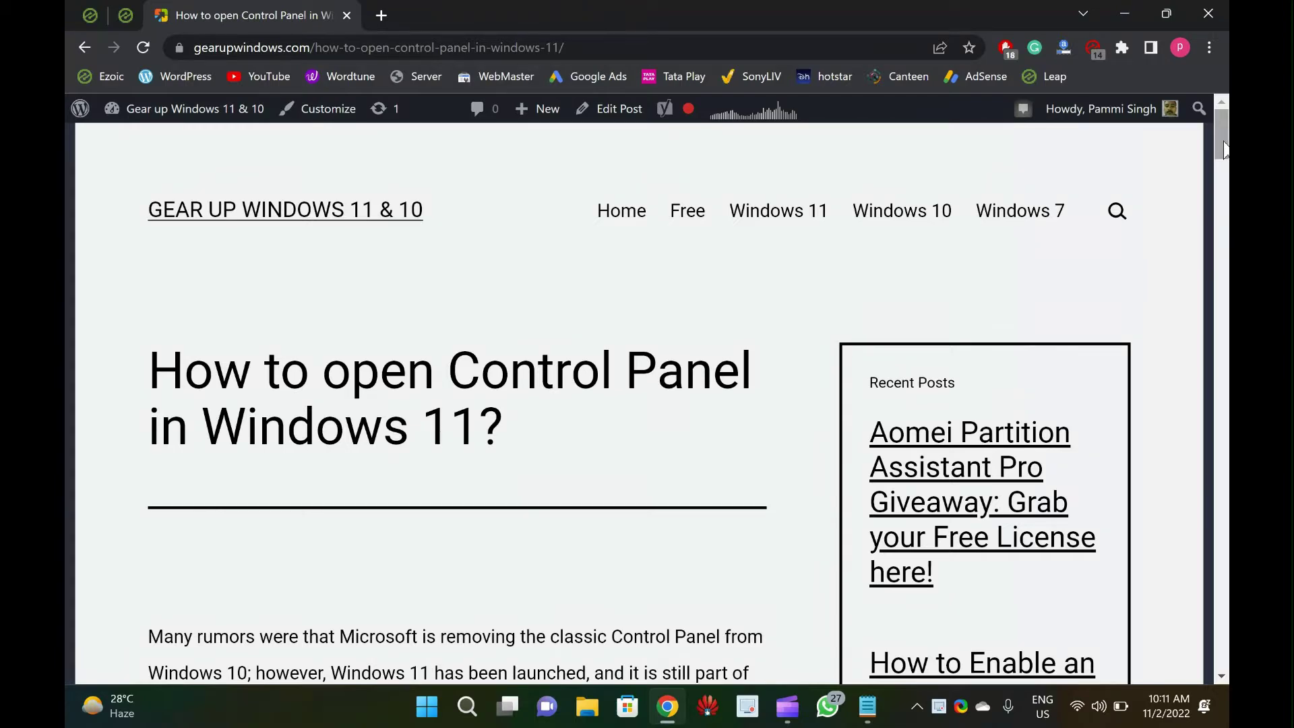
Search Windows for "con" and open the Control Panel app
scroll(1224, 150, "down", 5)
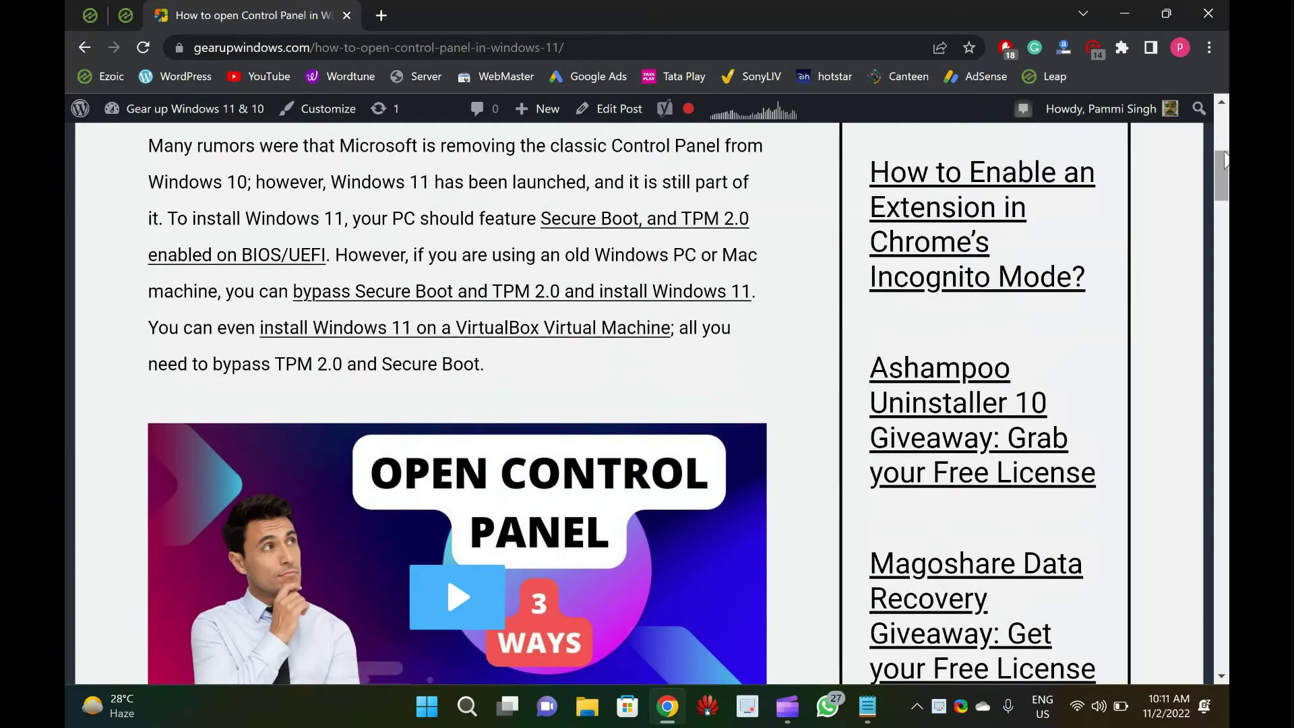
scroll(1224, 158, "up", 3)
scroll(1225, 160, "down", 3)
key("super")
type("con")
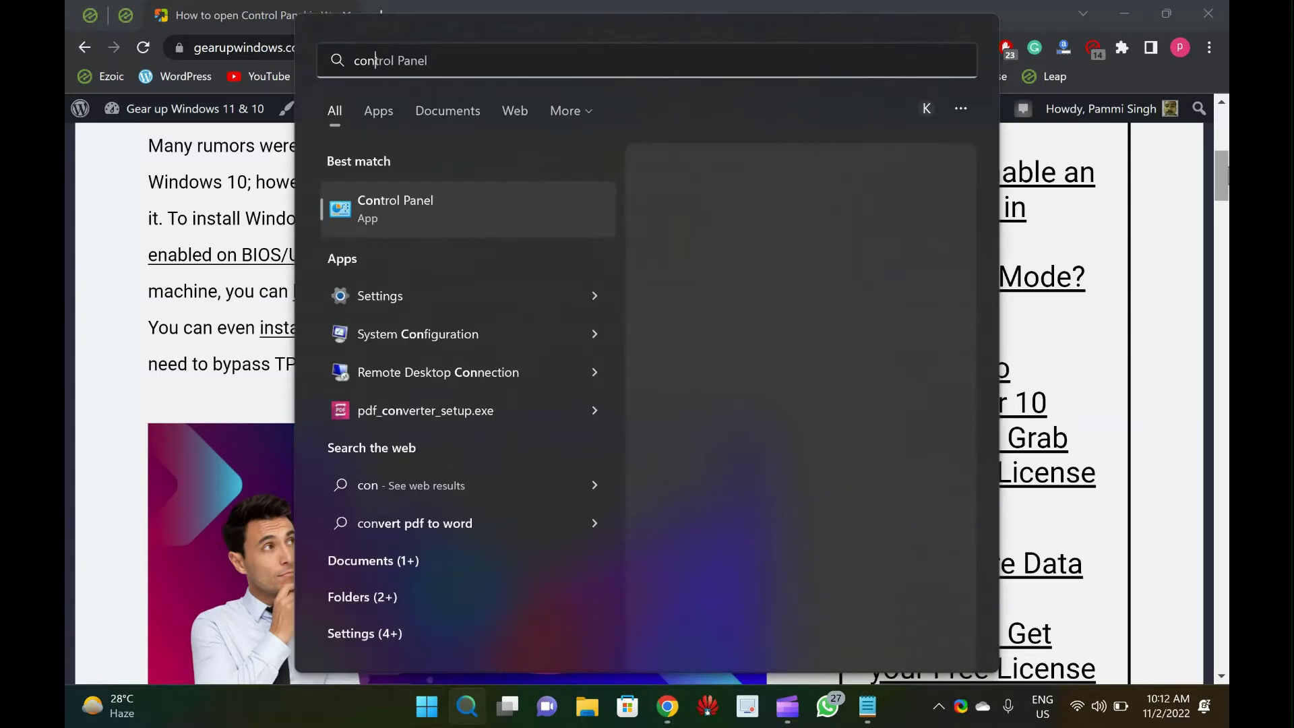
key("Return")
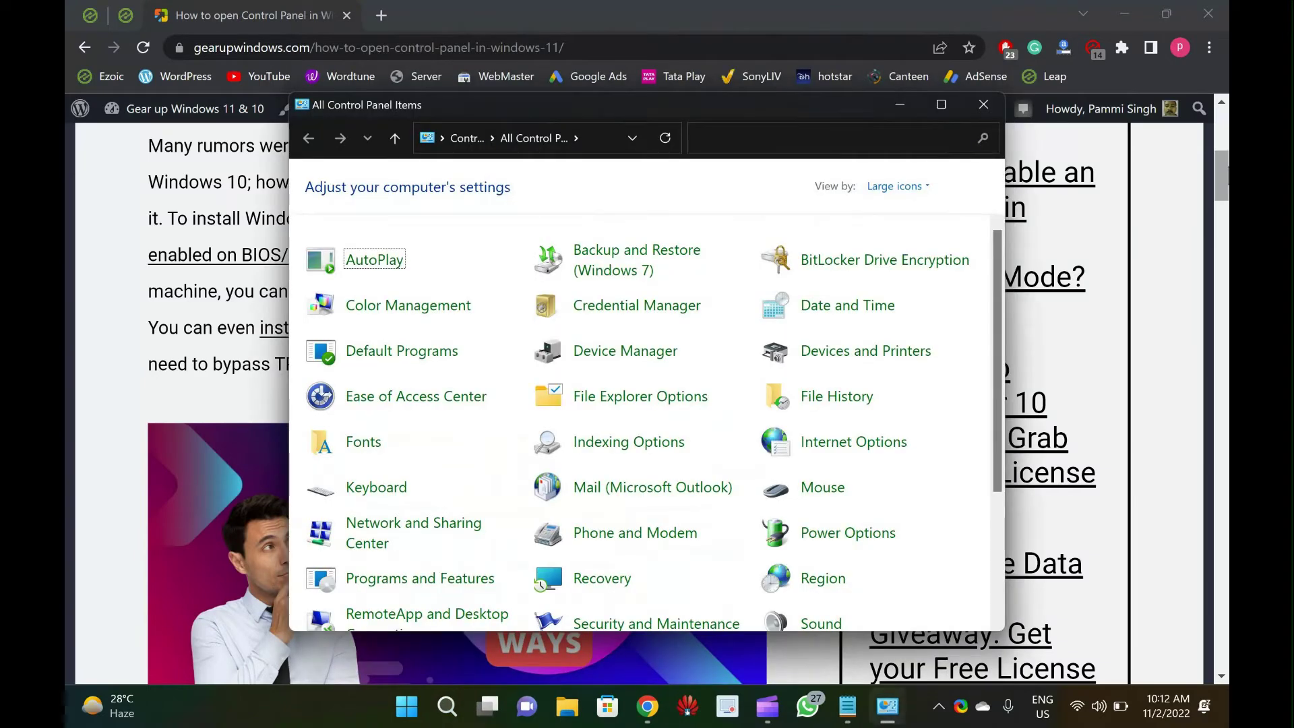
Cycle the Control Panel view through Category, Large icons and Small icons, return it to Category, and close the window
left_click(900, 186)
left_click(905, 207)
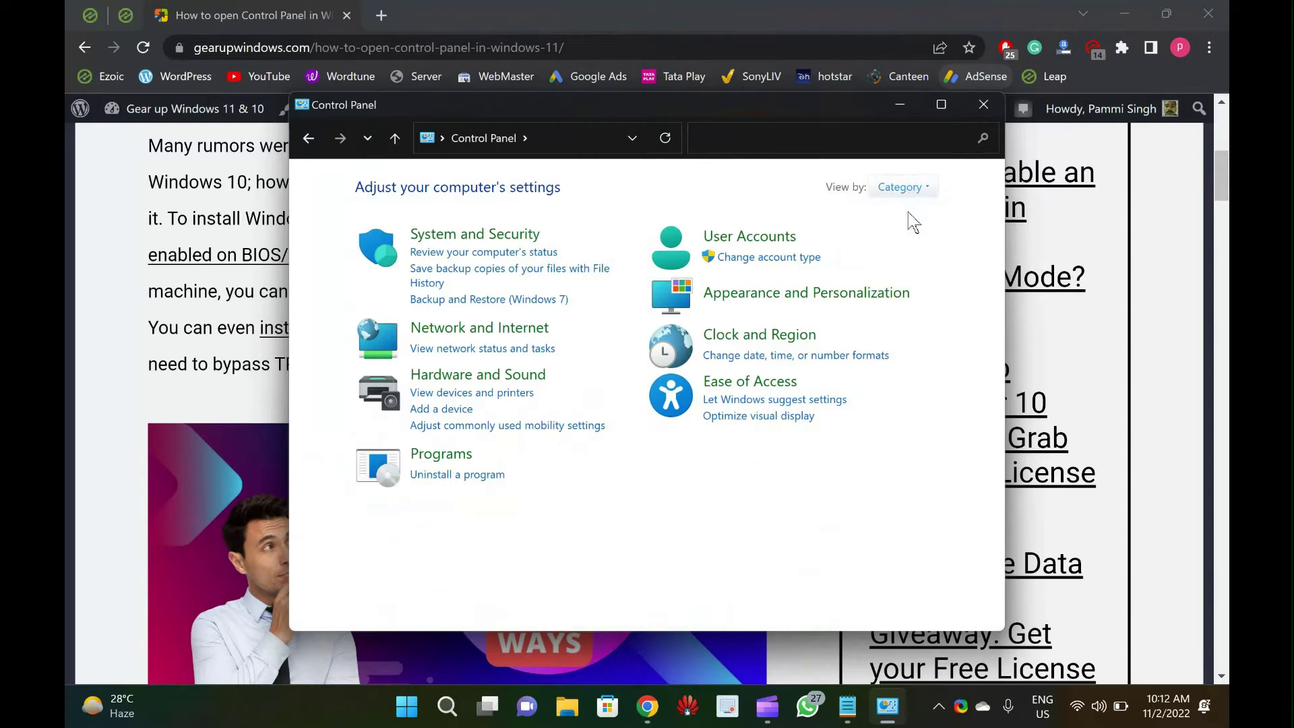
left_click(901, 187)
left_click(908, 236)
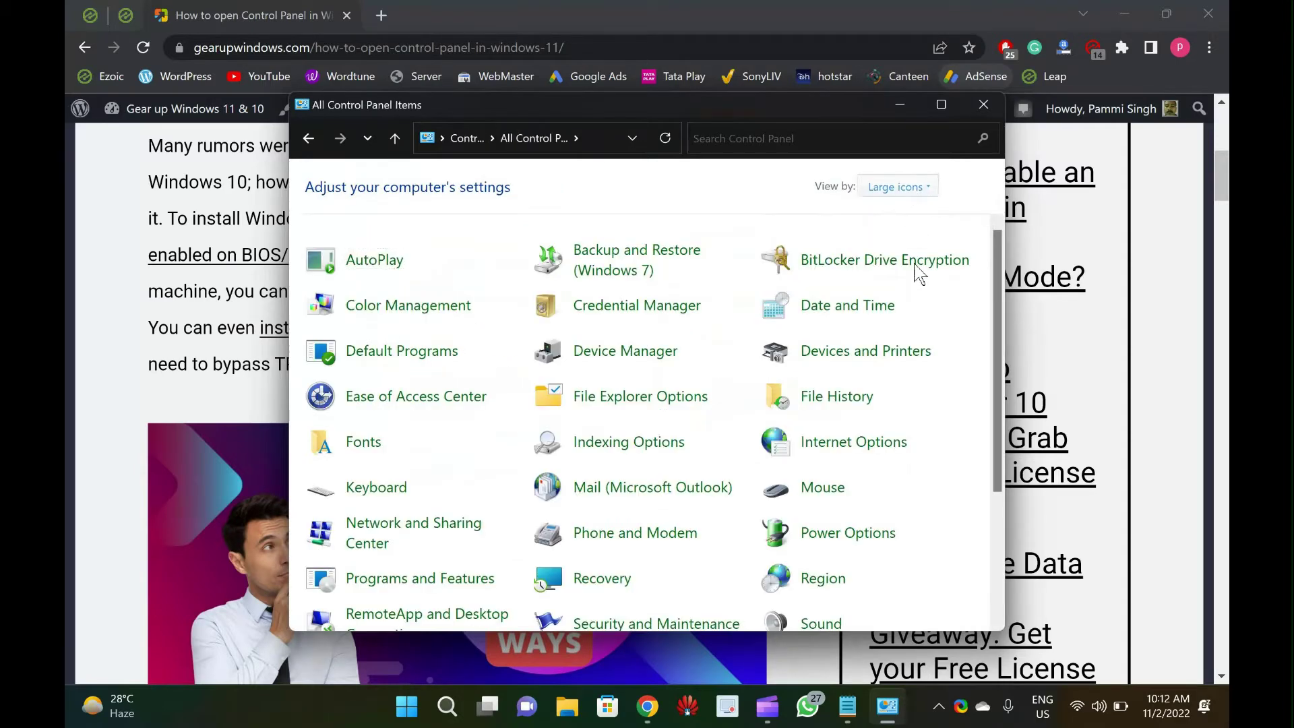
left_click(898, 186)
left_click(916, 256)
left_click(900, 187)
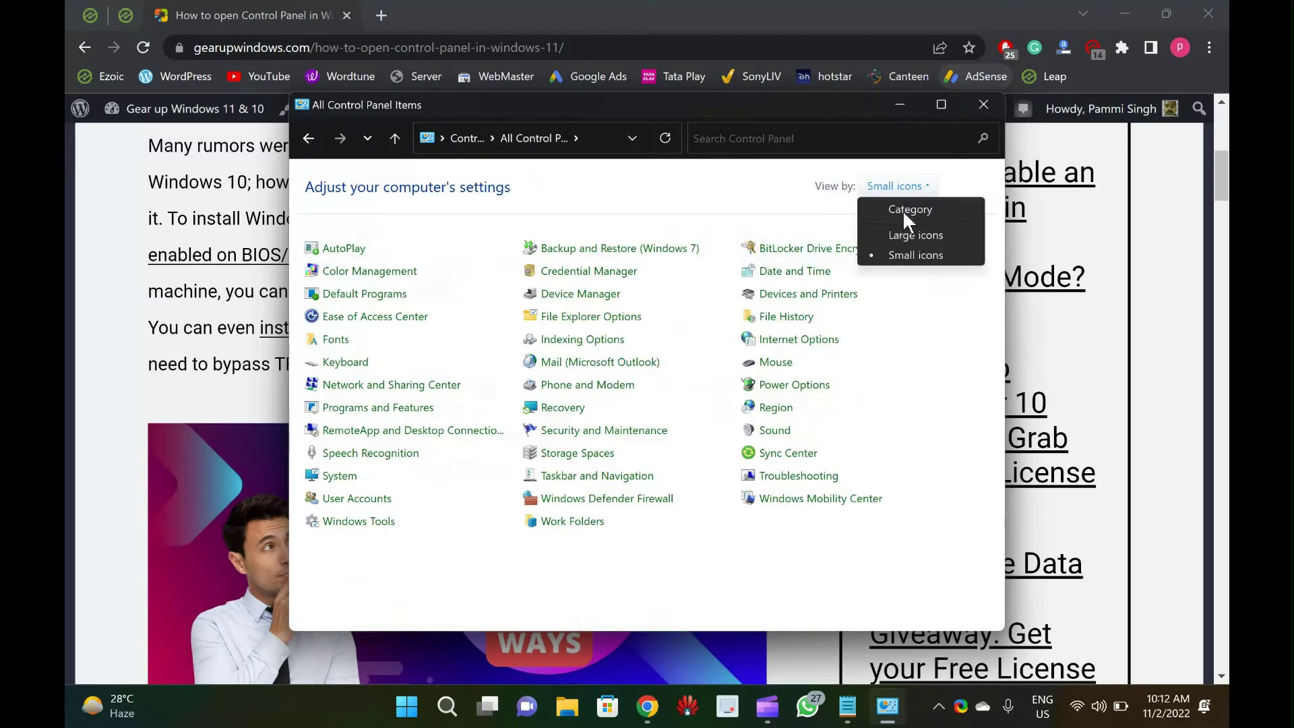
left_click(902, 210)
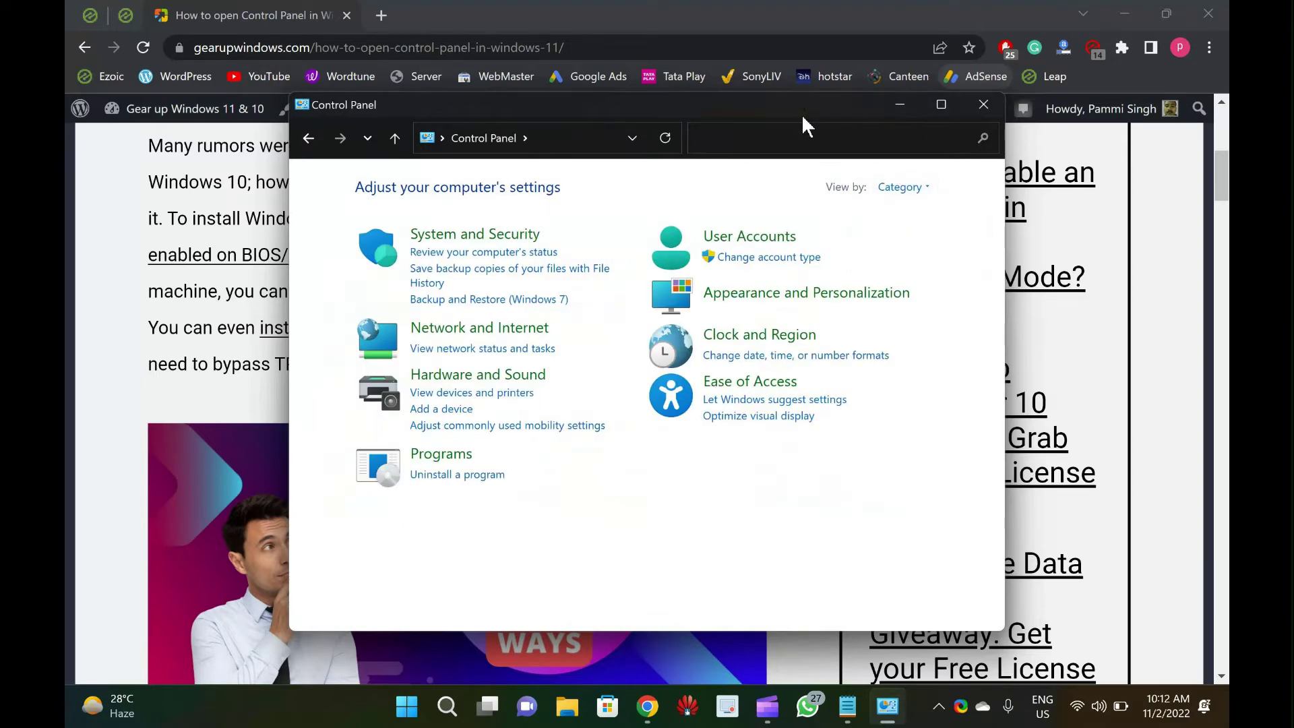
left_click_drag(802, 115, 800, 123)
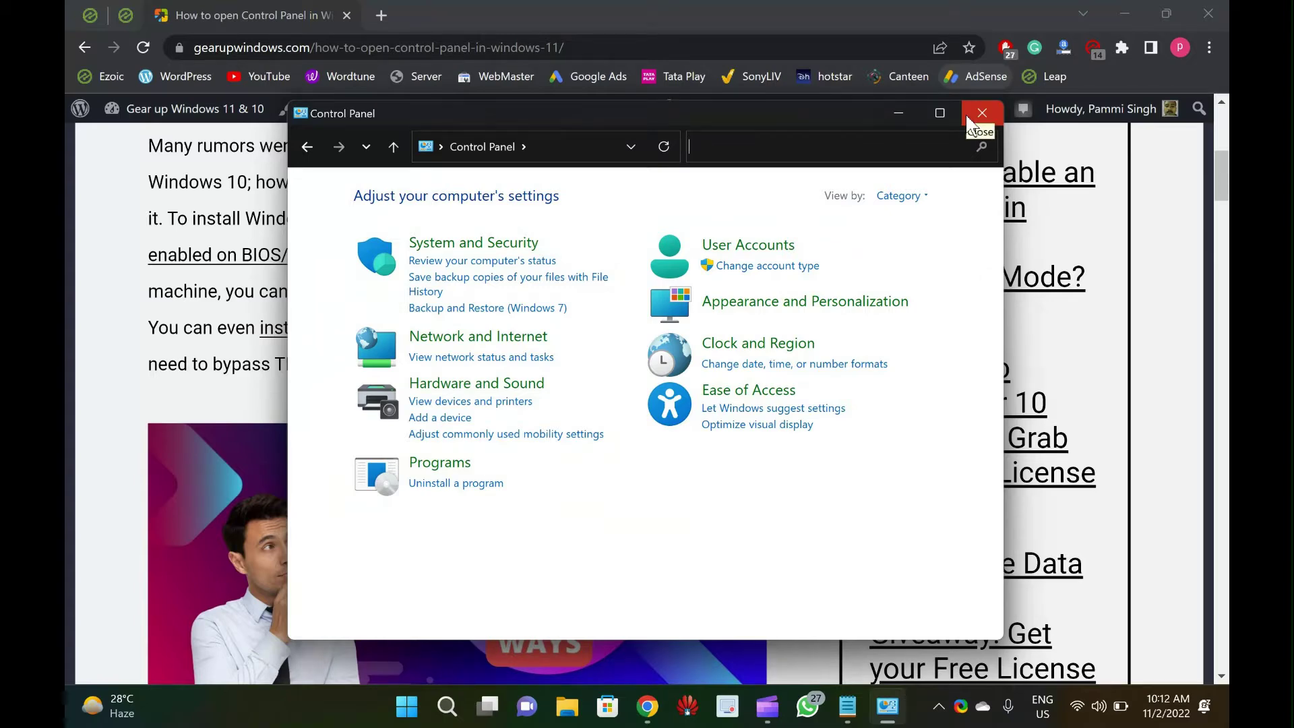
left_click(968, 120)
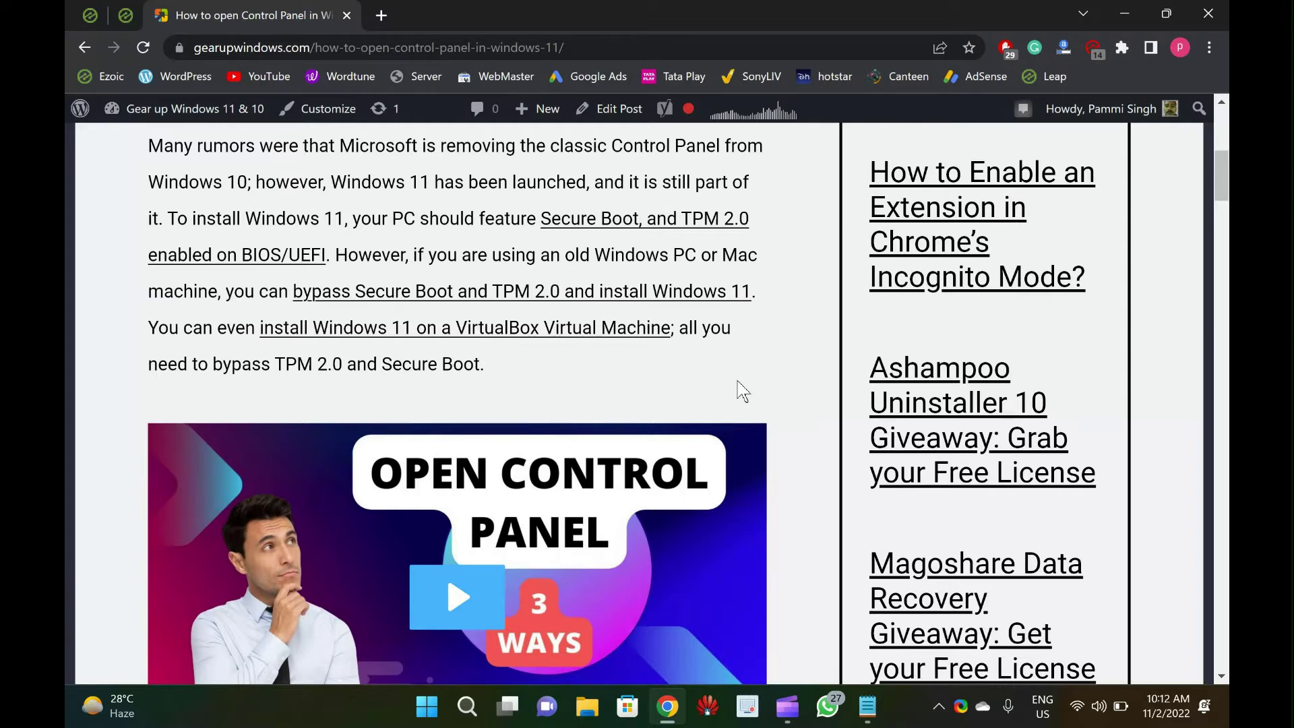
Launch Control Panel from the Run dialog with the command "control panel", and close its window
key("super+r")
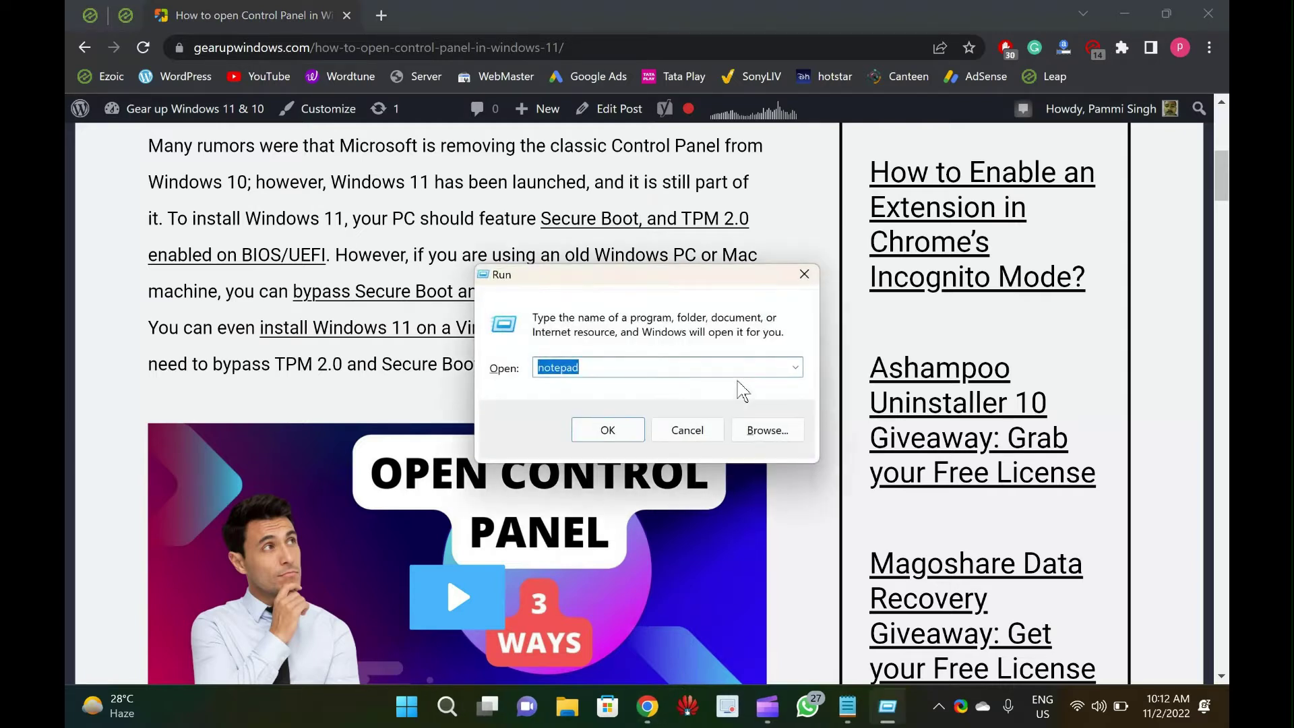
type("cony")
key("BackSpace")
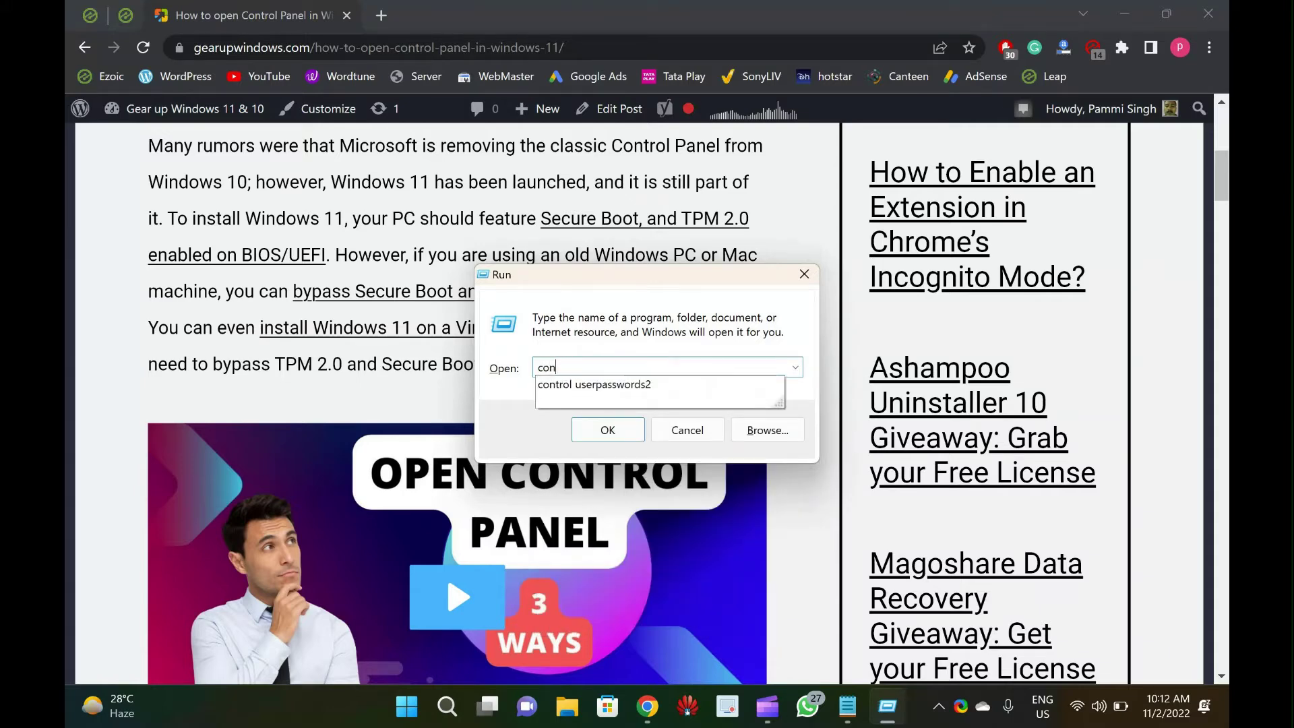
type("trol panel")
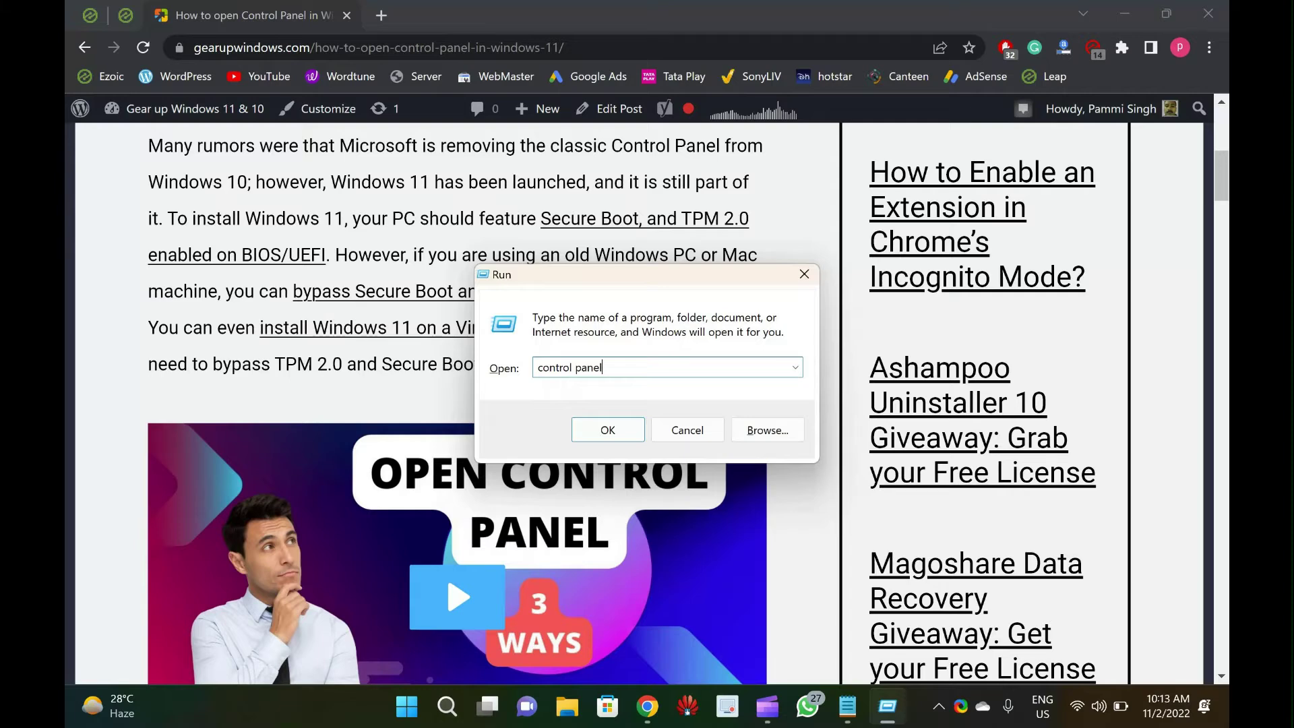
key("Return")
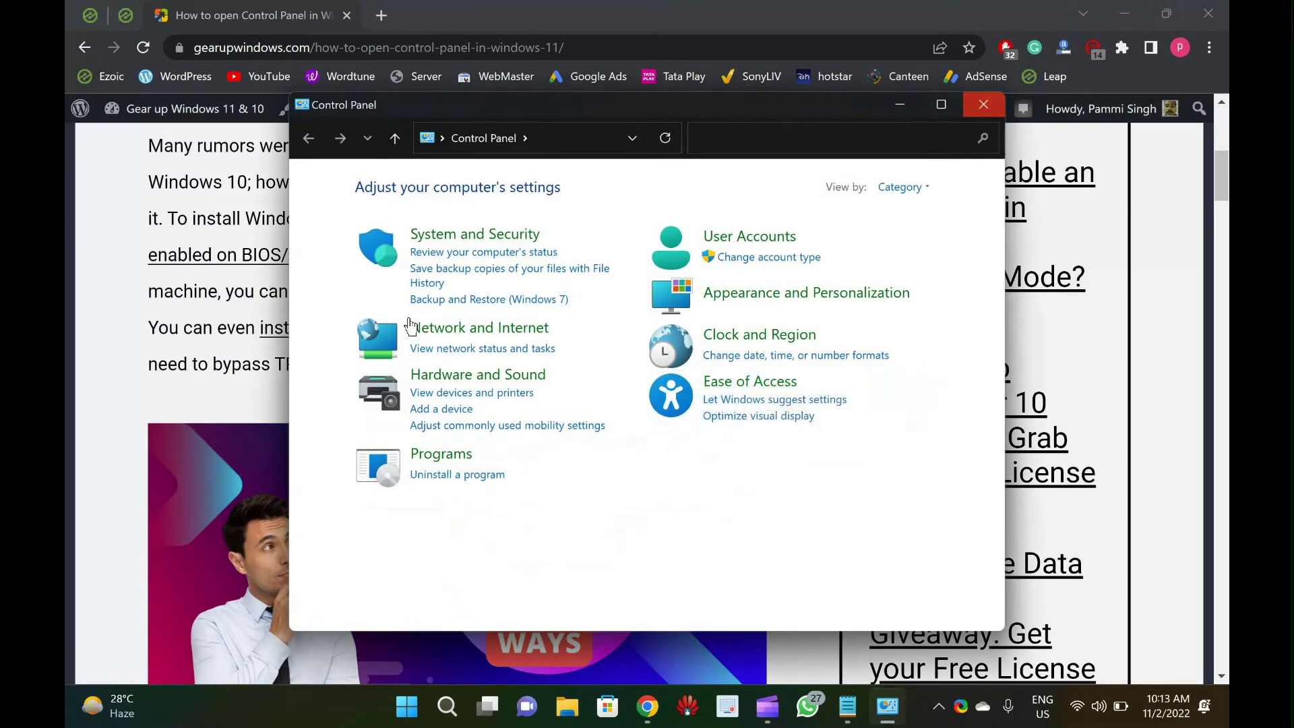
key("alt+F4")
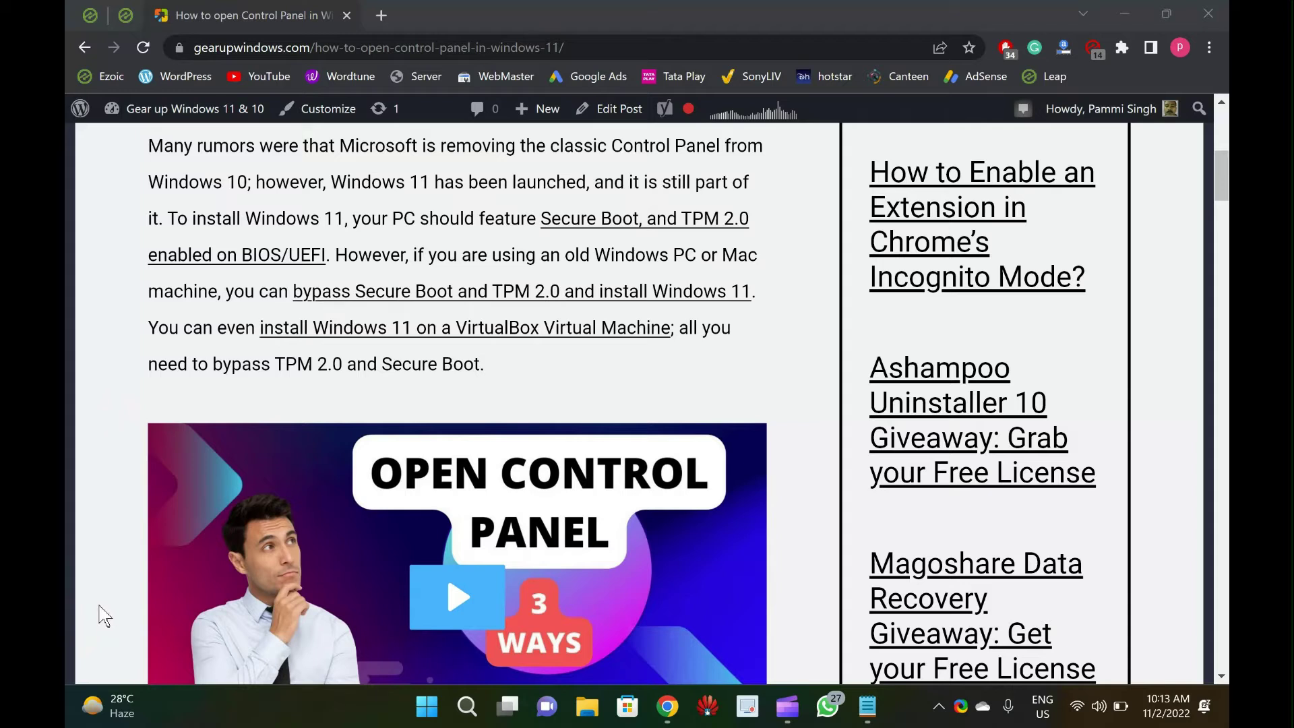
Open Control Panel from the Start menu by searching for "con", and close its window
left_click(429, 710)
left_click(417, 711)
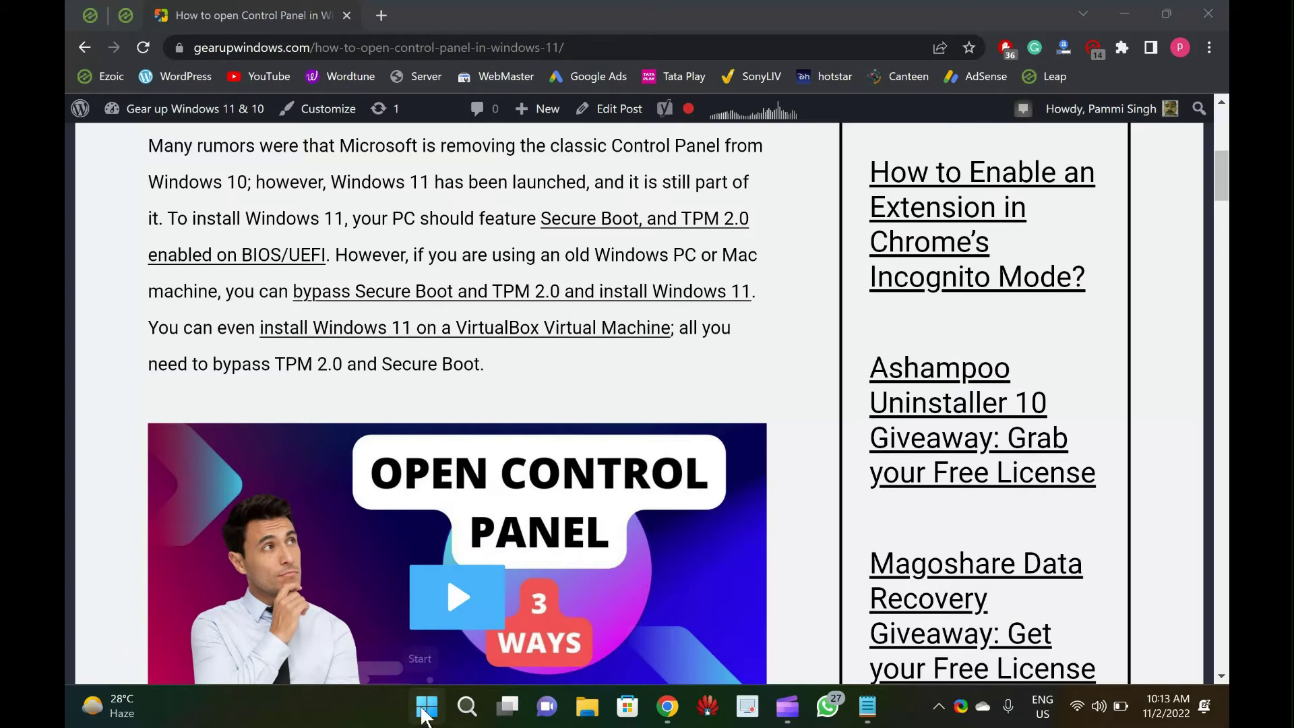
left_click(424, 714)
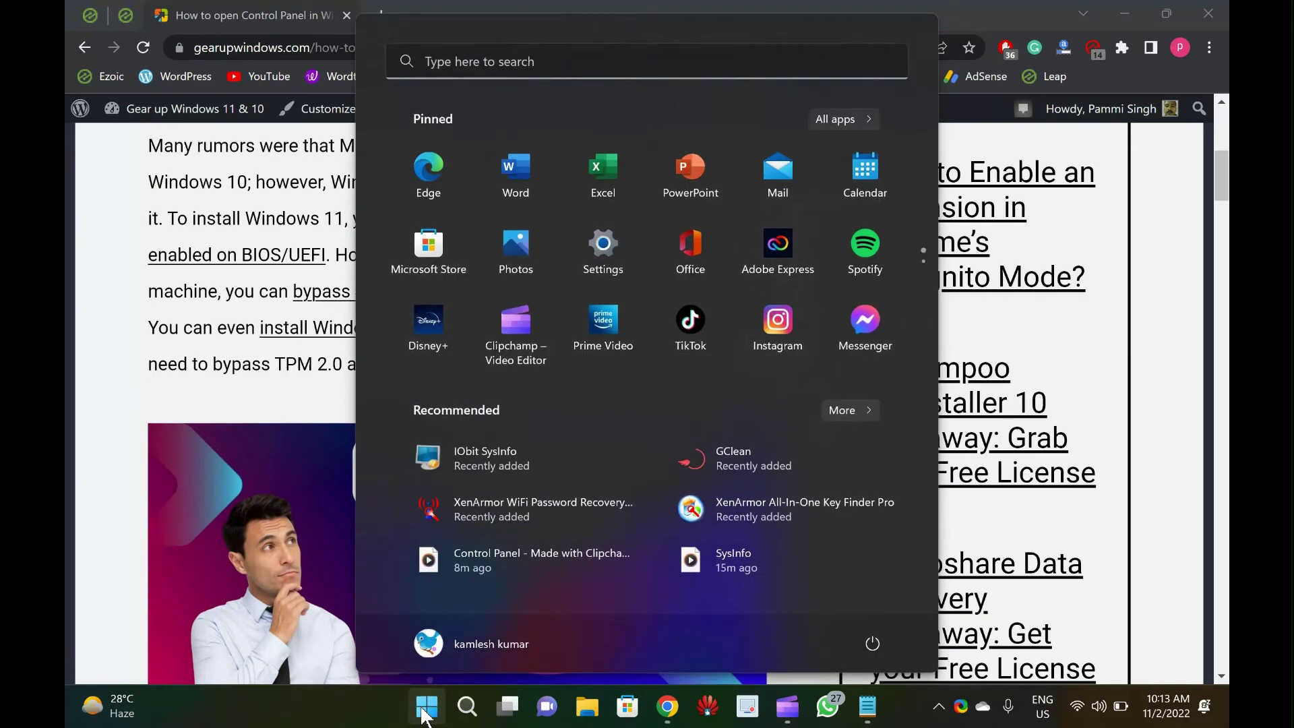
type("cony")
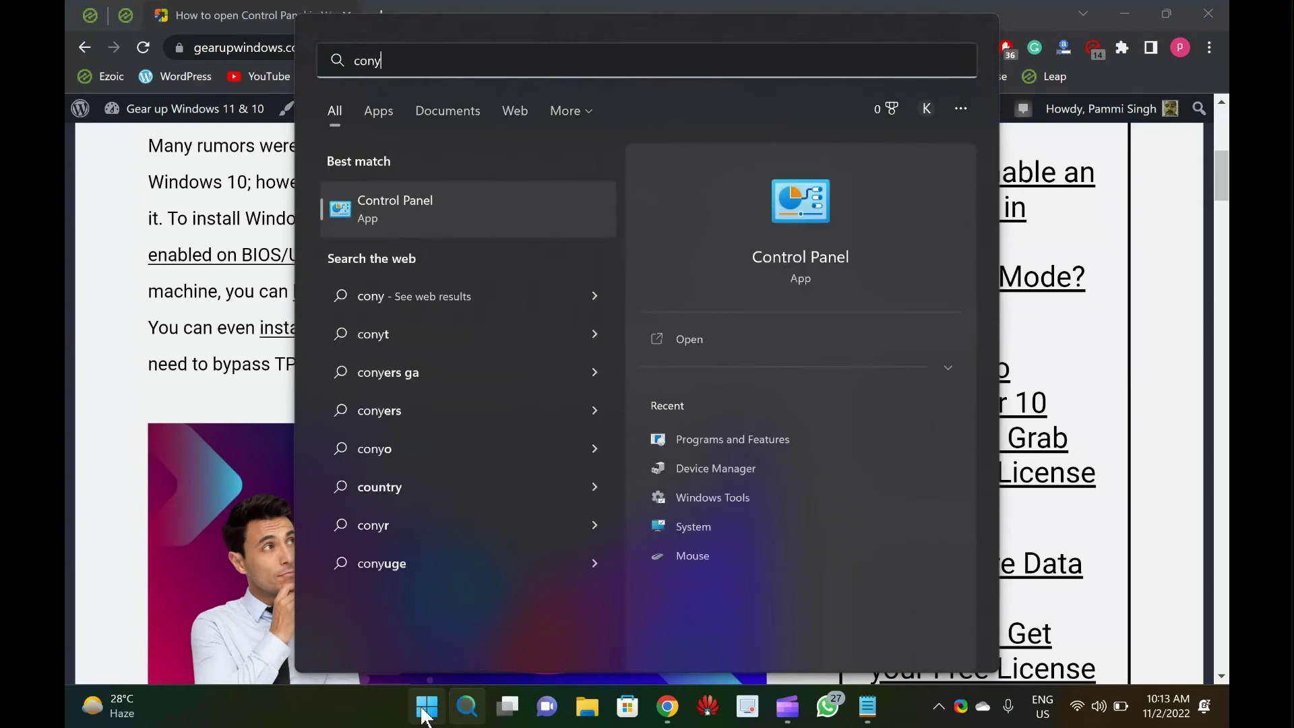
key("BackSpace")
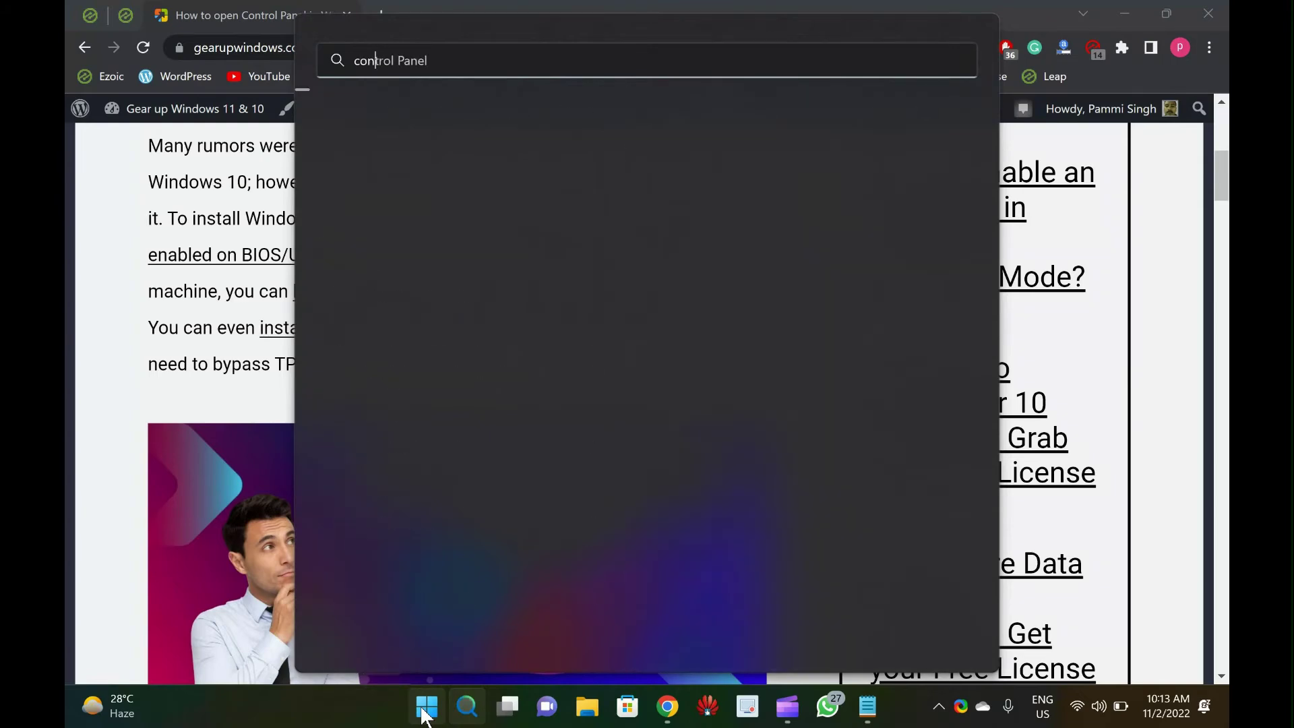
type("trol")
key("BackSpace")
key("BackSpace")
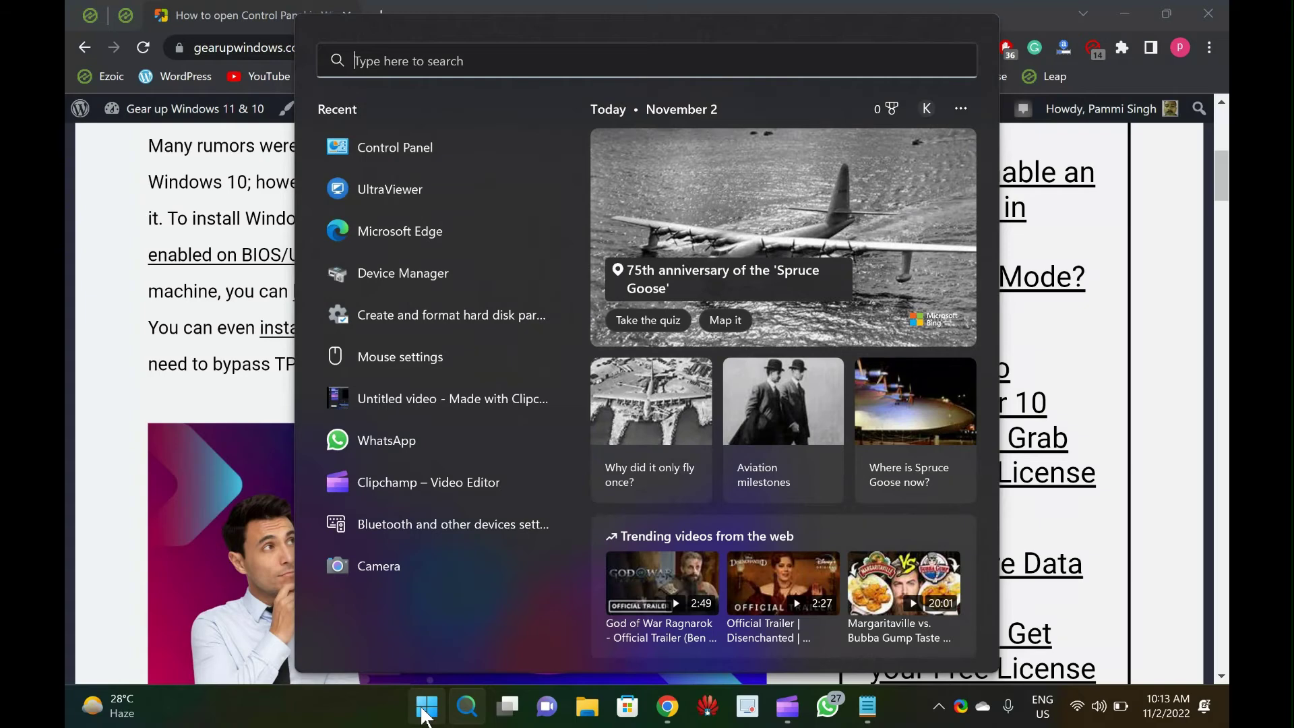
type("con")
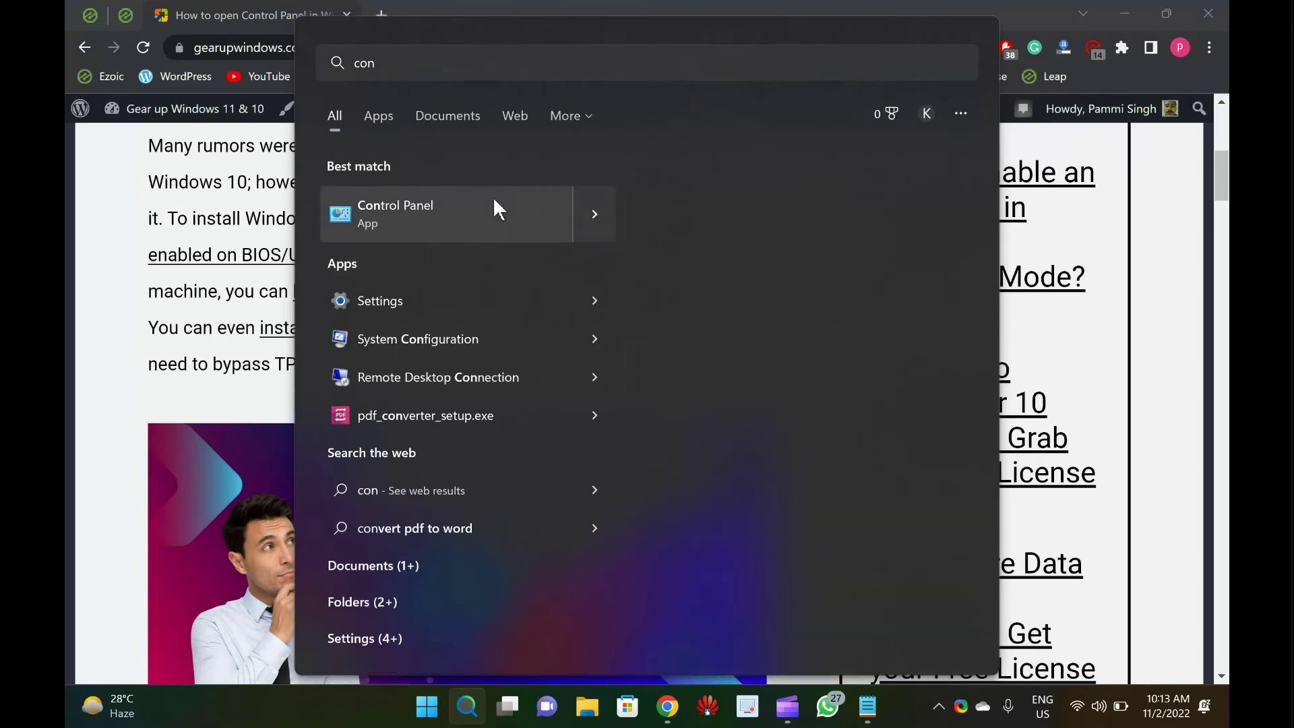
left_click(492, 202)
left_click(978, 107)
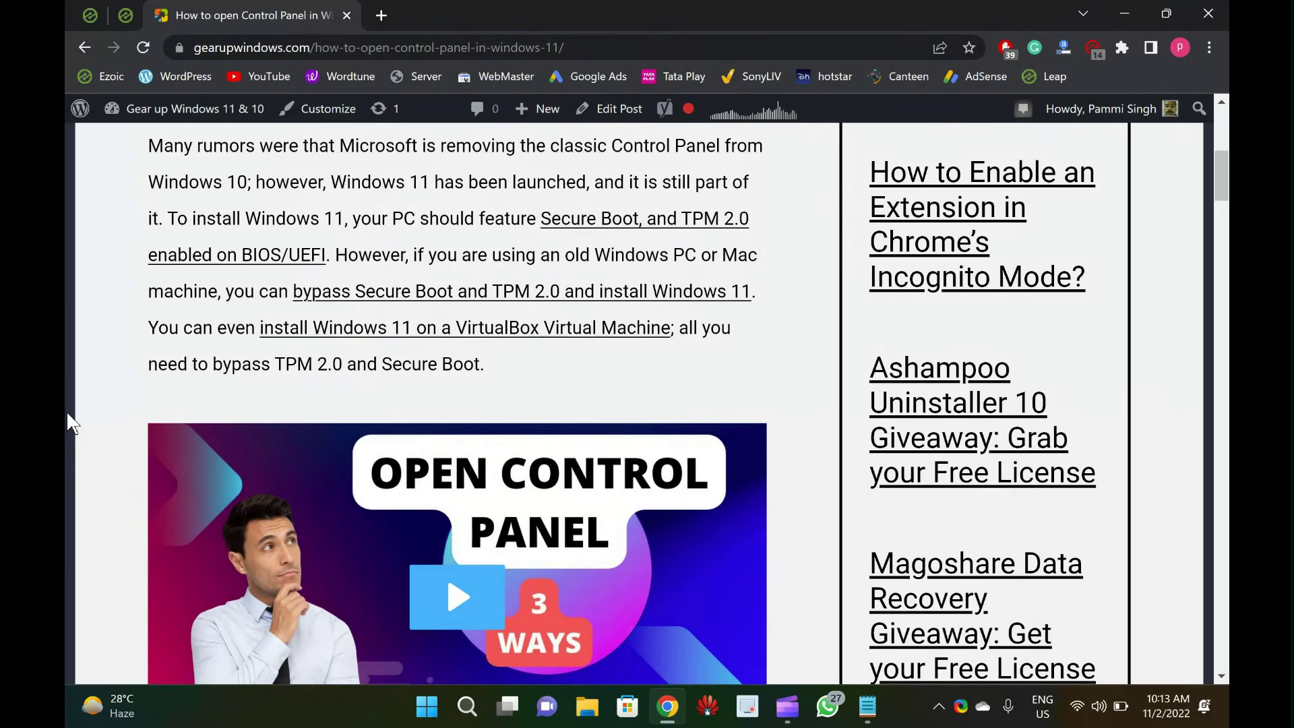
Search the Start menu for "command" and open Command Prompt
scroll(70, 422, "down", 1)
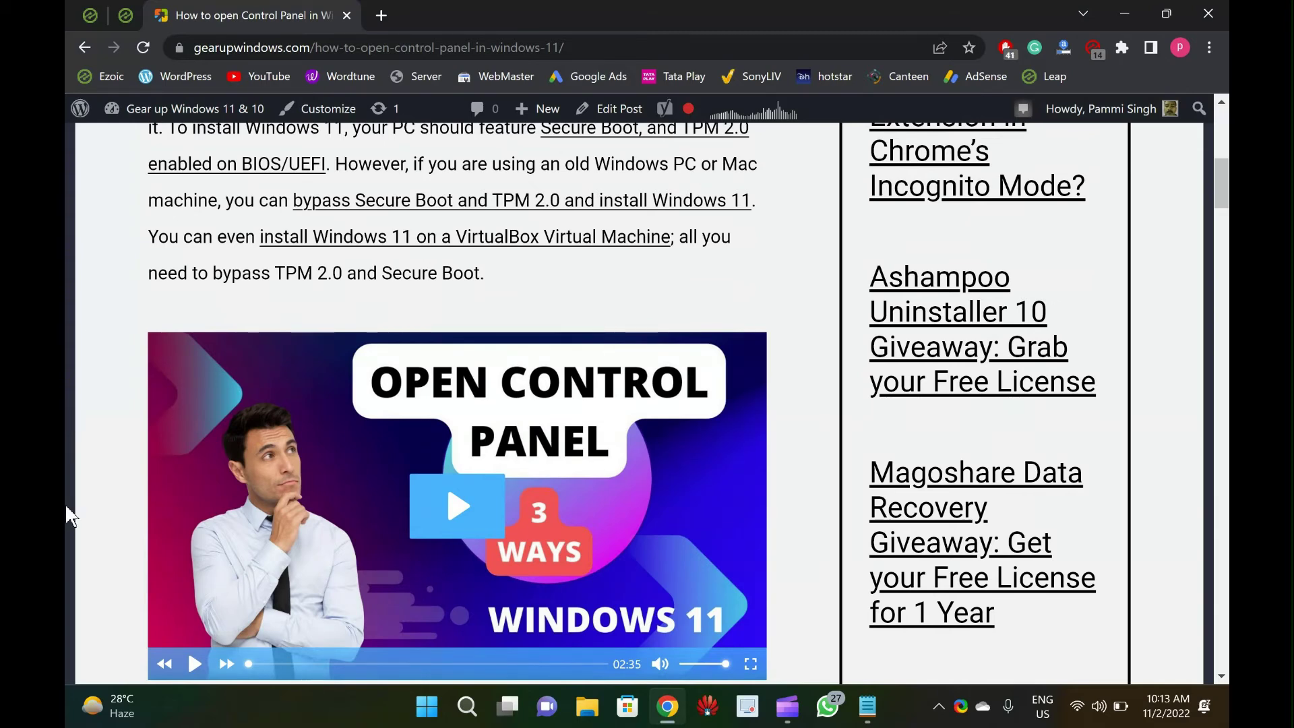
left_click(427, 708)
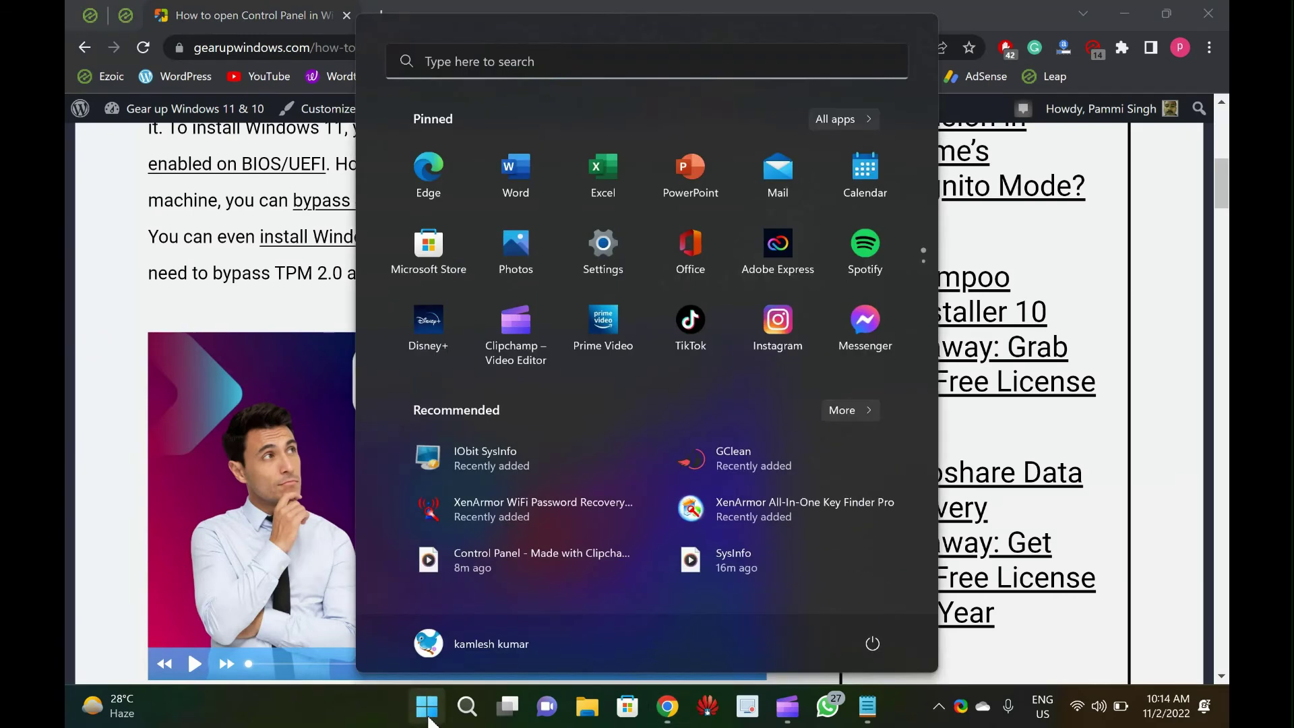
type("command")
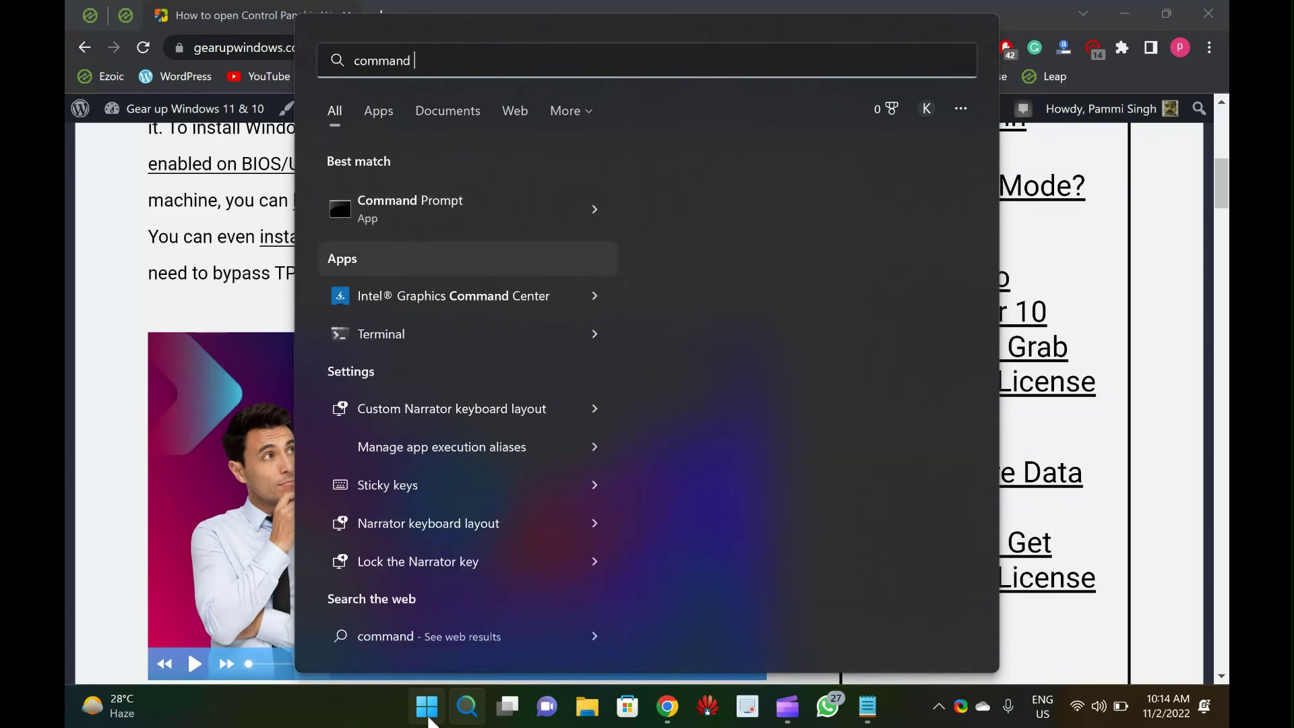
key("Return")
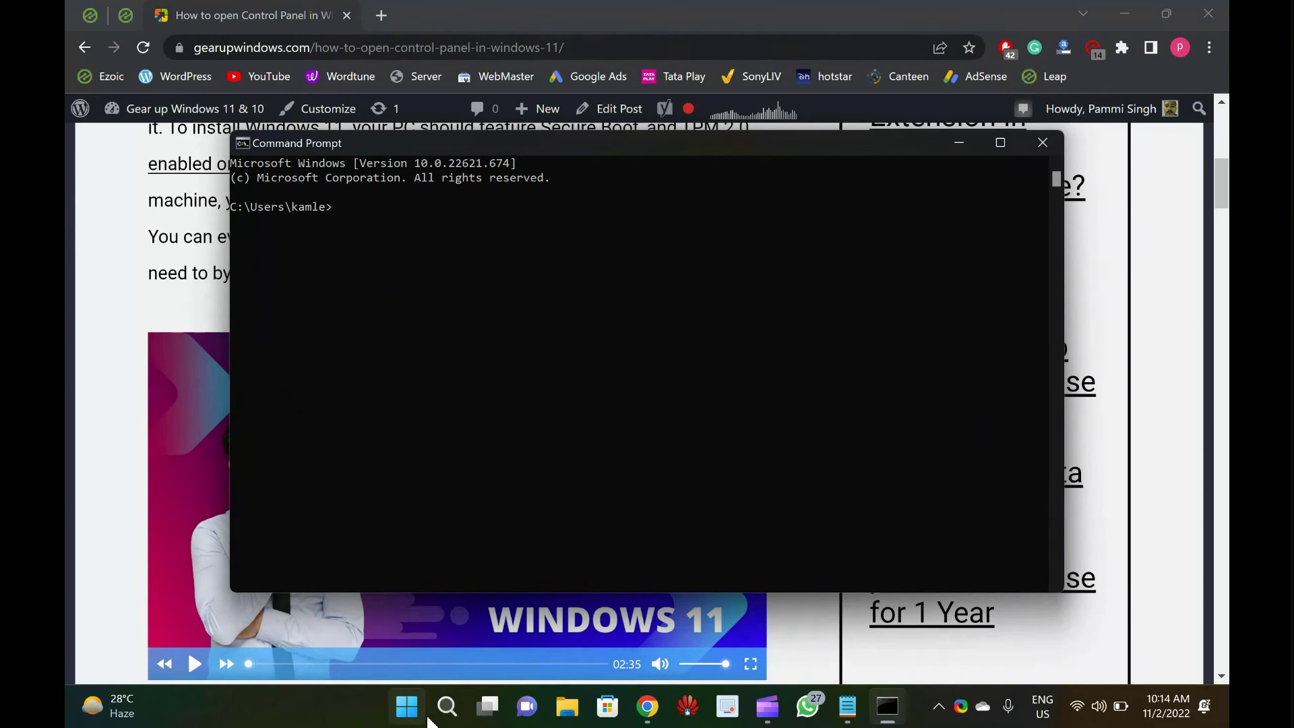
Run "control panel" in Command Prompt to launch Control Panel, and close both windows
type("control")
type("panel")
key("Return")
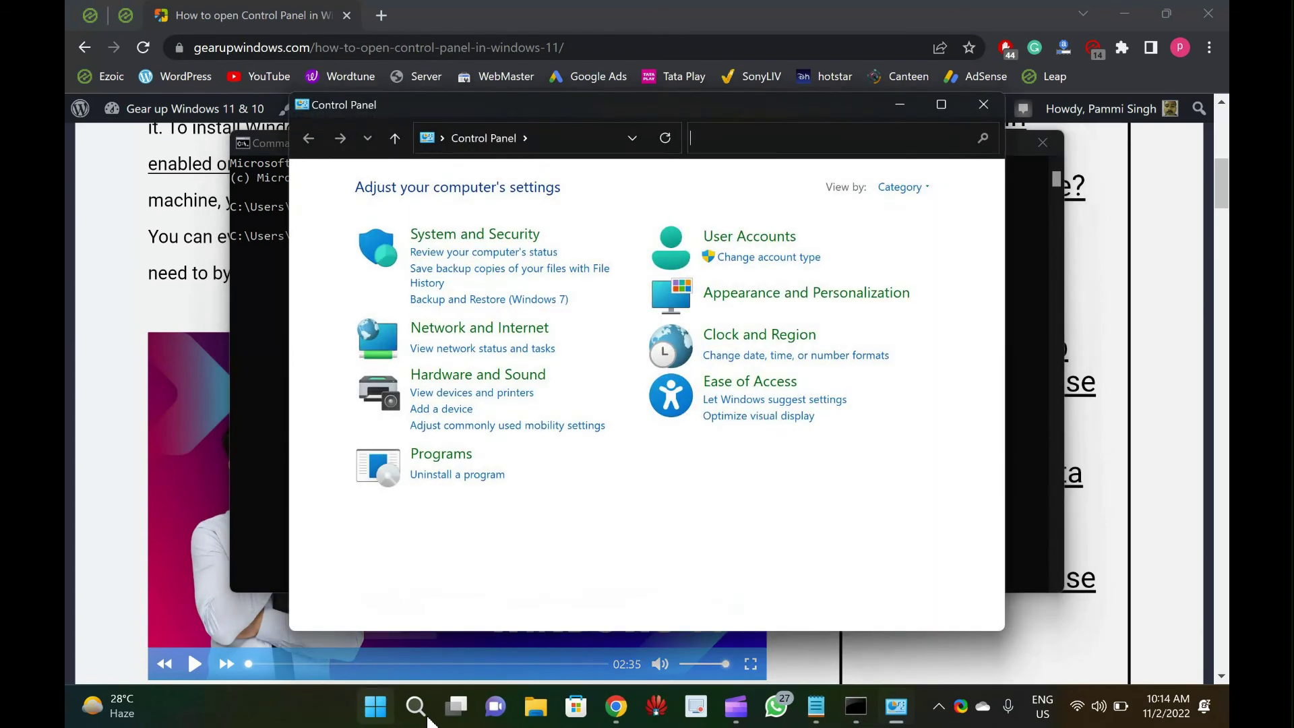
left_click(983, 103)
left_click(1038, 146)
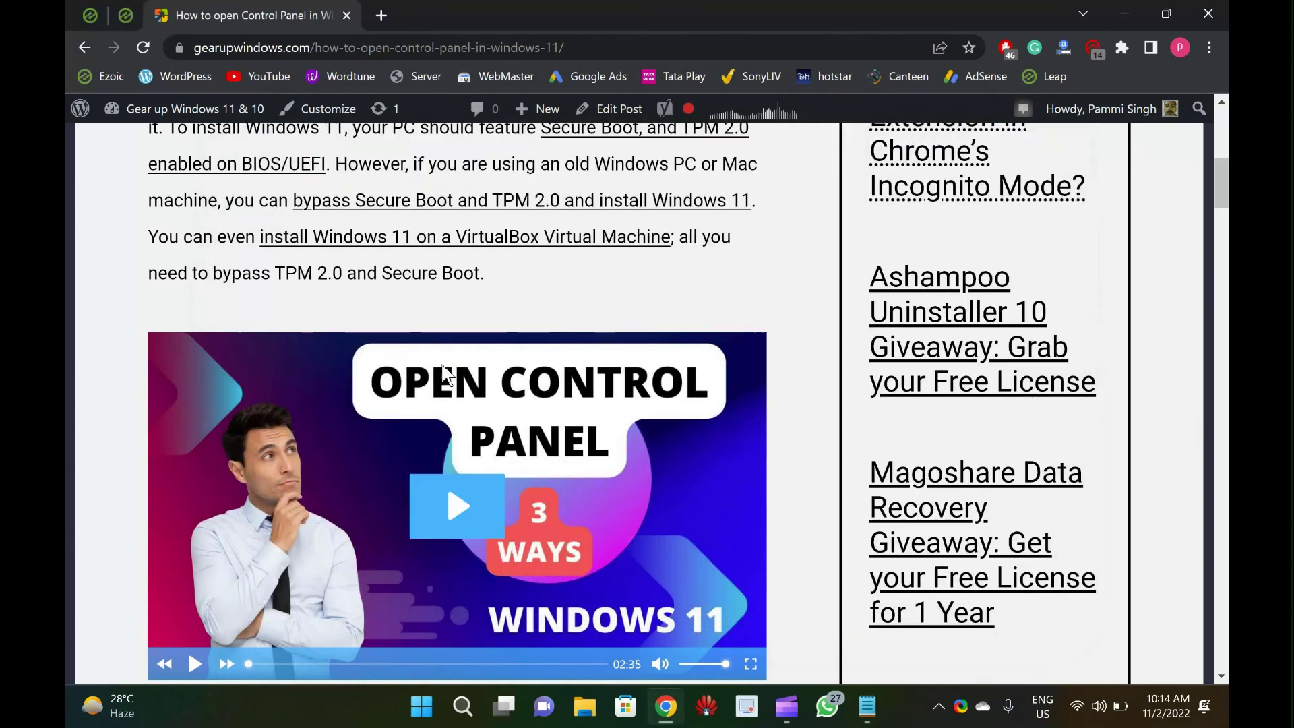
scroll(444, 364, "up", 7)
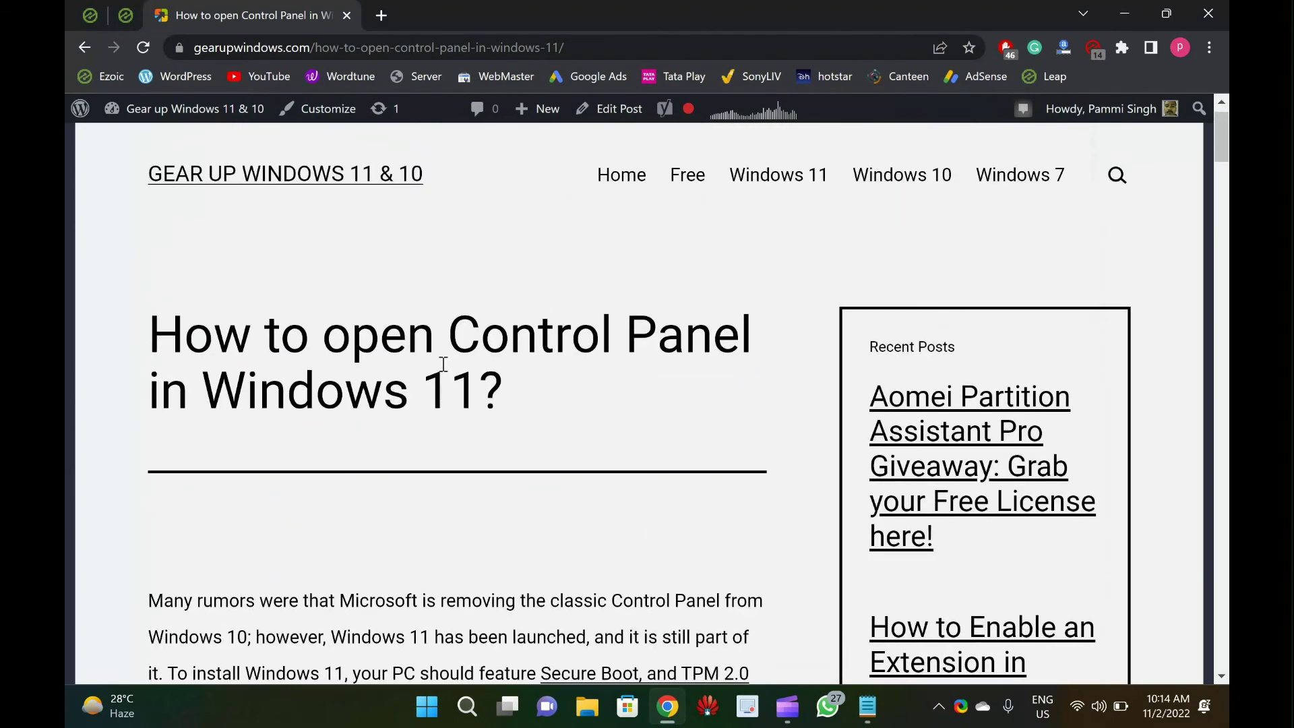